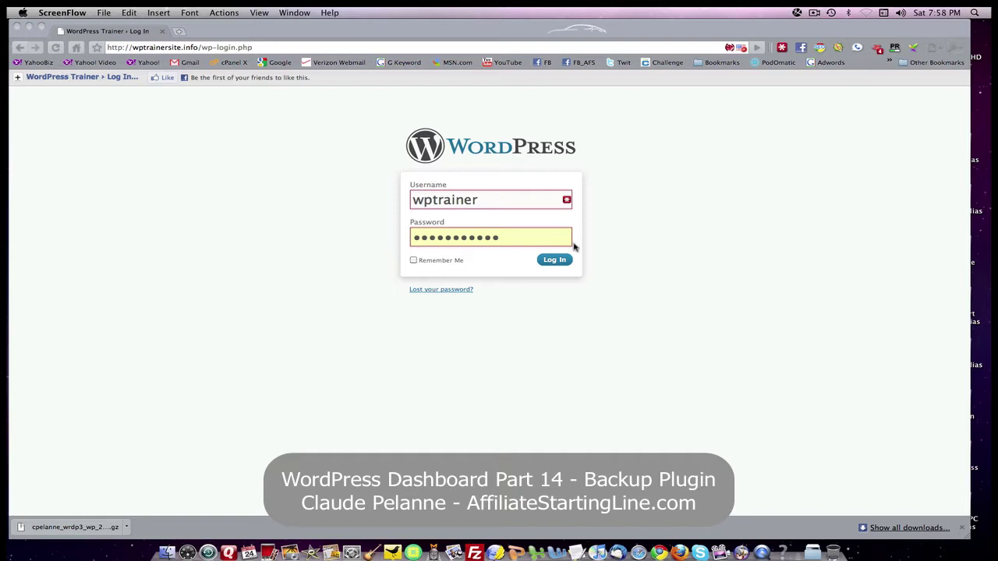
Enter the password on the wp-admin login form and log in to reach the Dashboard
left_click(555, 263)
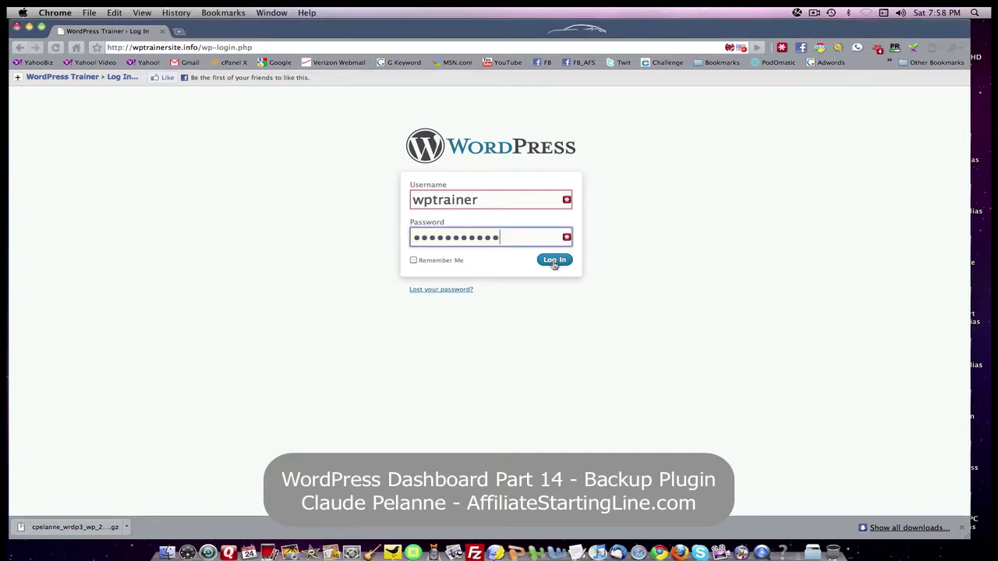
left_click(562, 262)
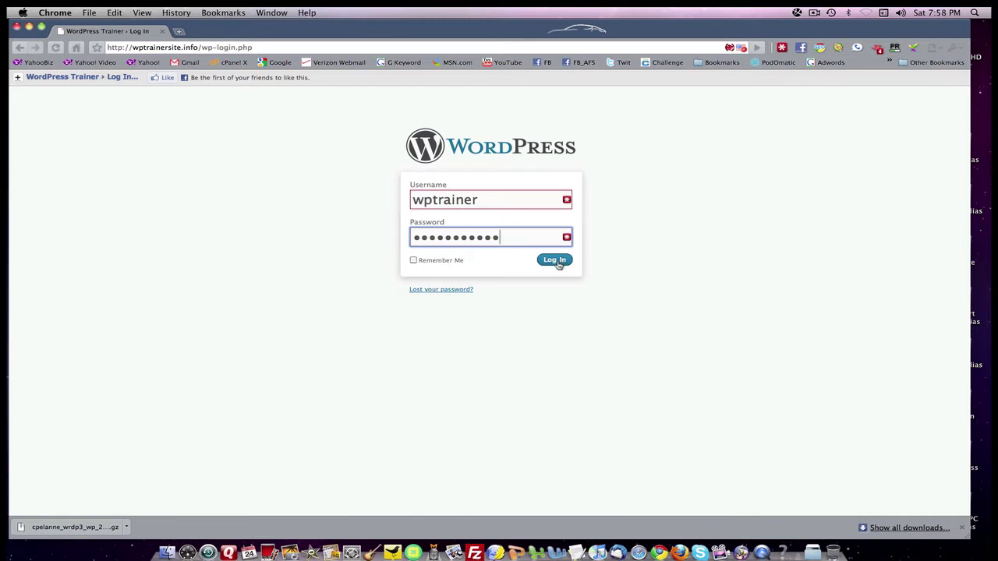
left_click(557, 263)
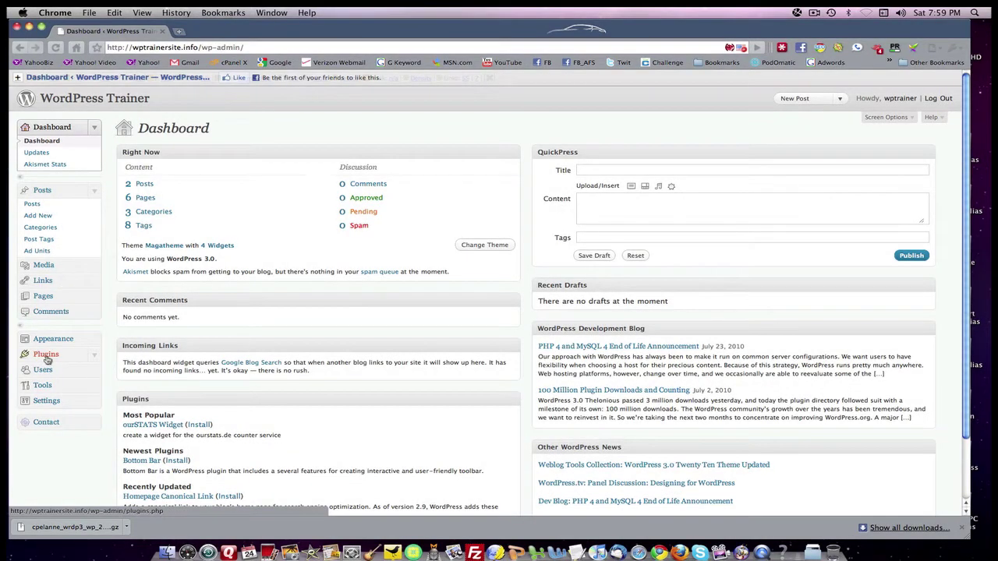
Under Plugins > Add New, search the plugin directory for 'wp back up'
left_click(45, 355)
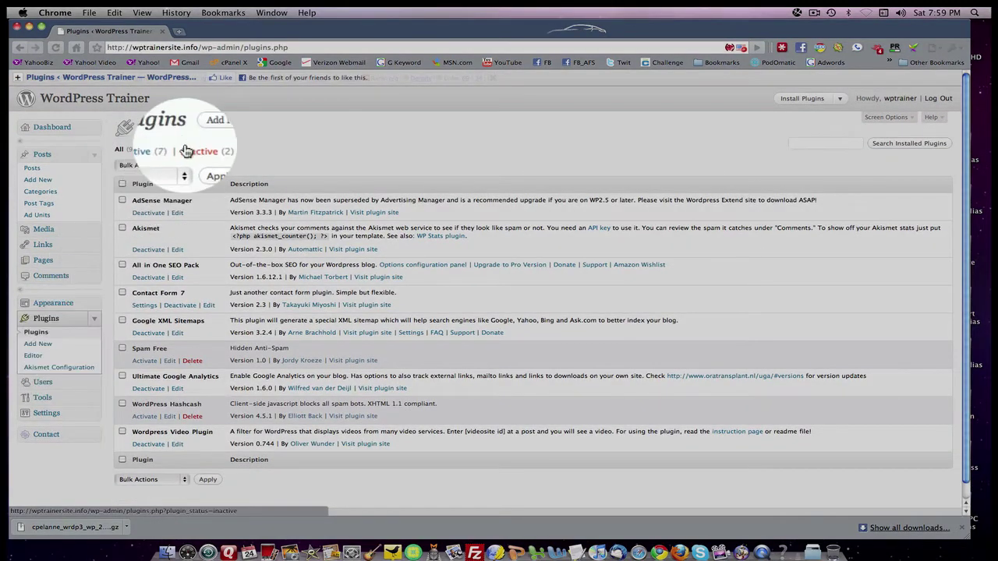
left_click(212, 131)
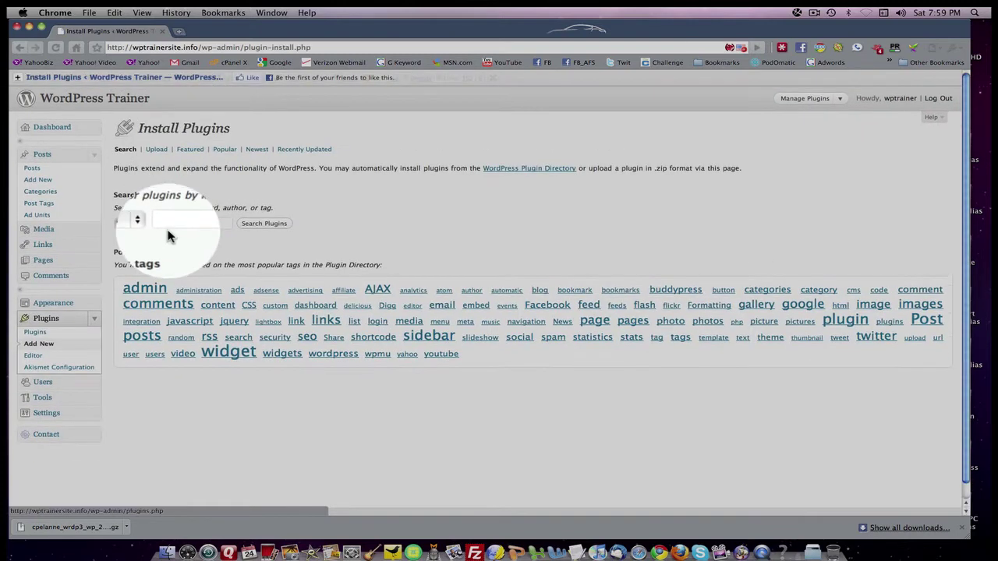
left_click(167, 225)
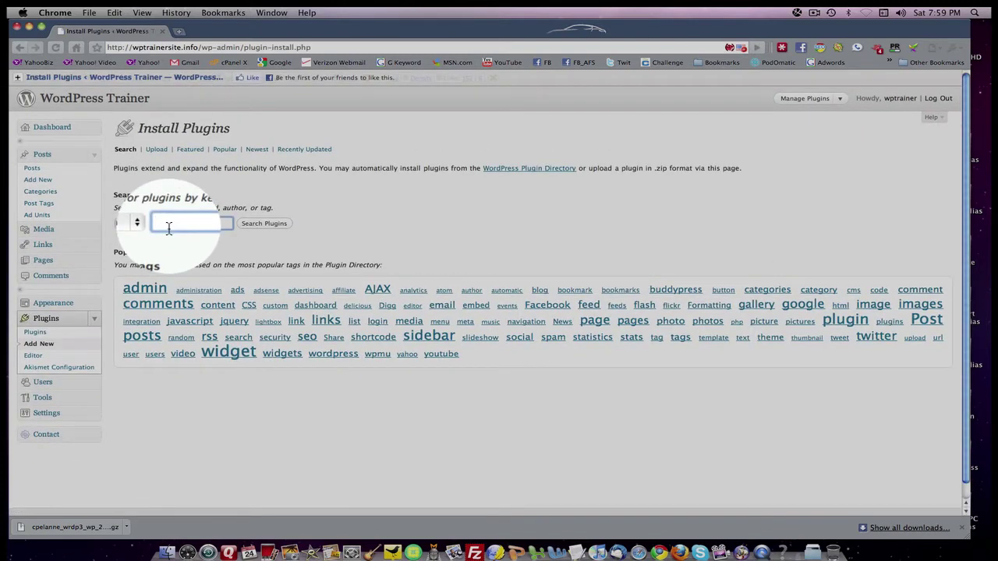
type("wp")
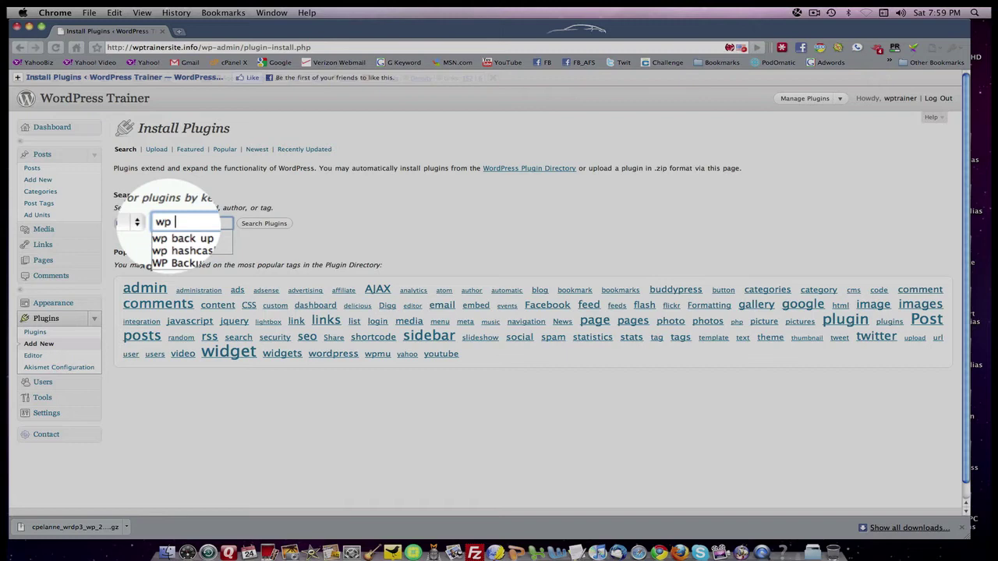
type(" b")
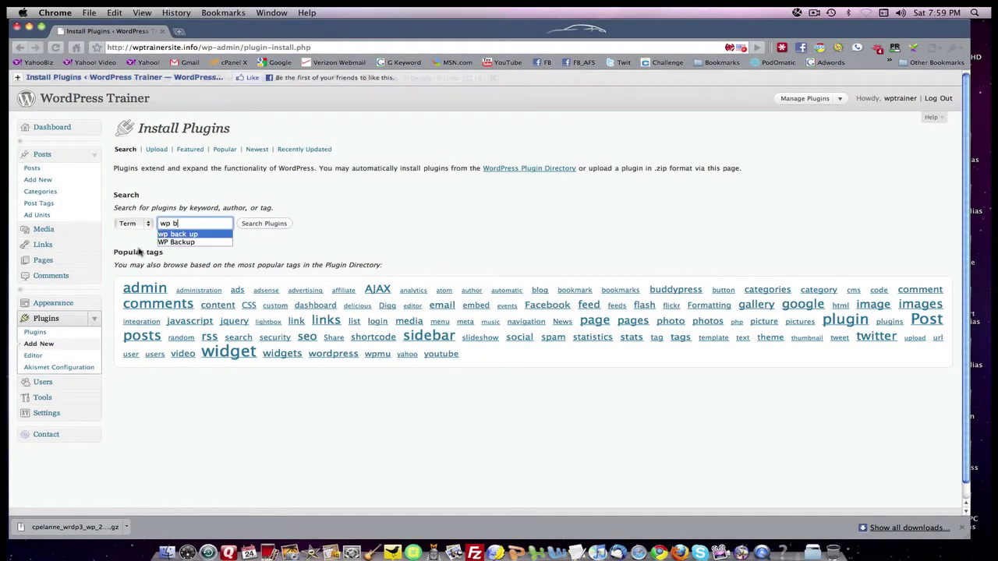
left_click(176, 234)
left_click(276, 225)
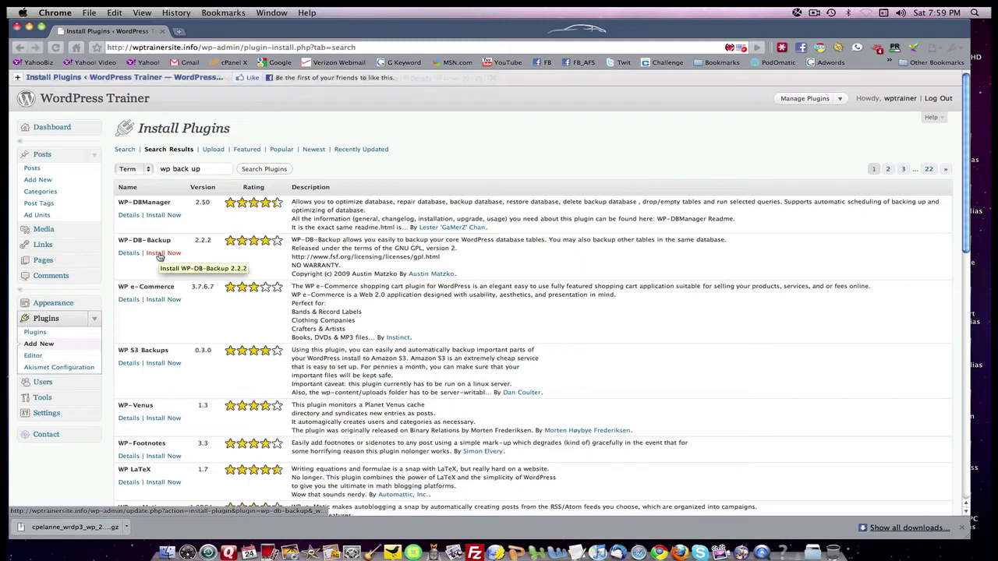
Install WP-DB-Backup 2.2.2 from the results, confirm the install, and activate it
left_click(159, 253)
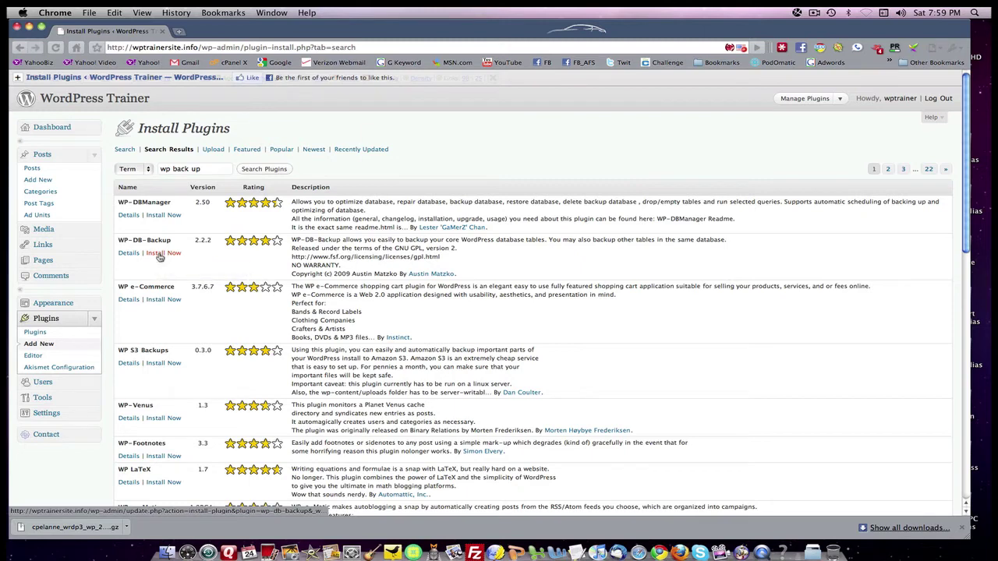
left_click(587, 195)
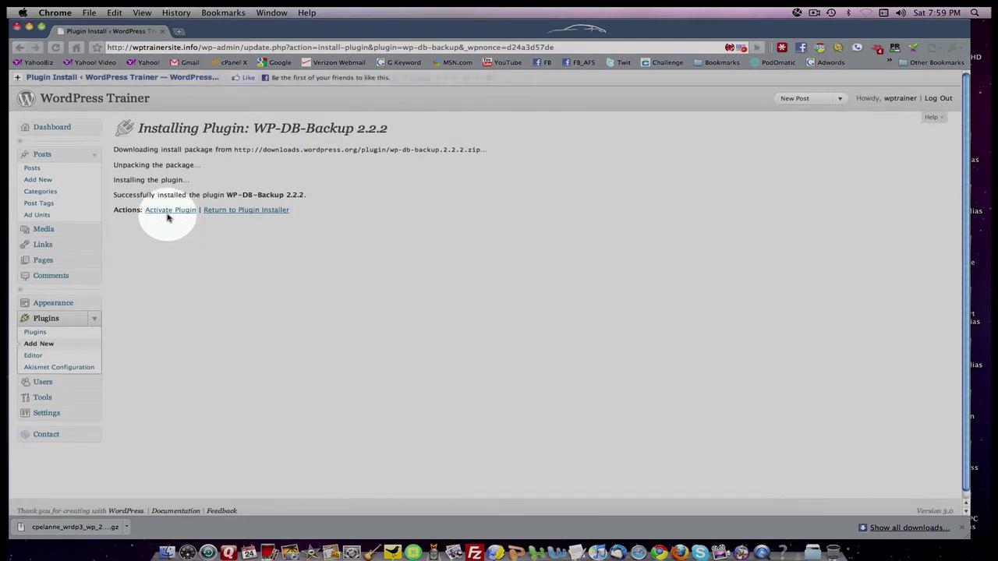
left_click(166, 212)
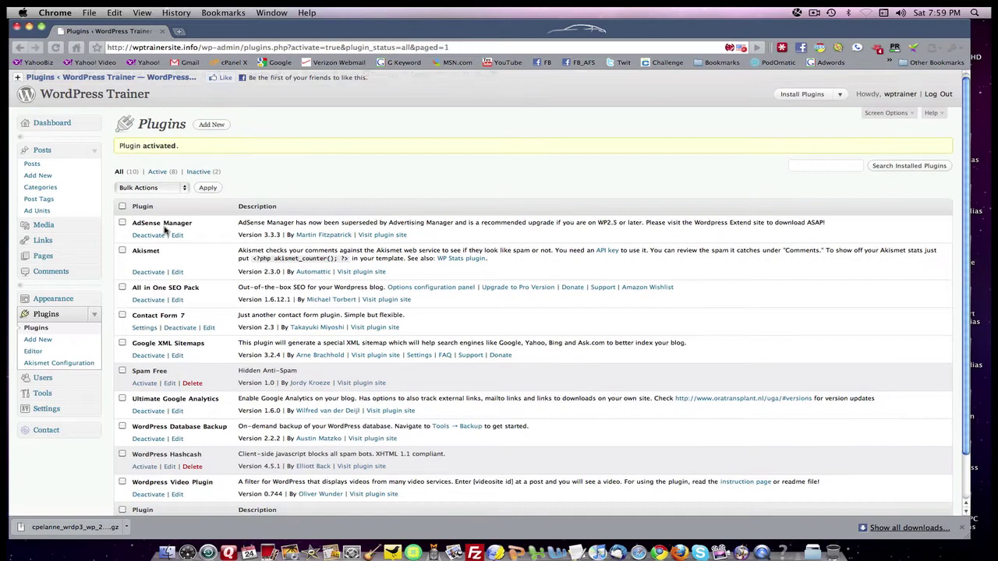
Check WordPress Database Backup in the Plugins list, then expand Tools to show Backup
scroll(166, 226, "down", 3)
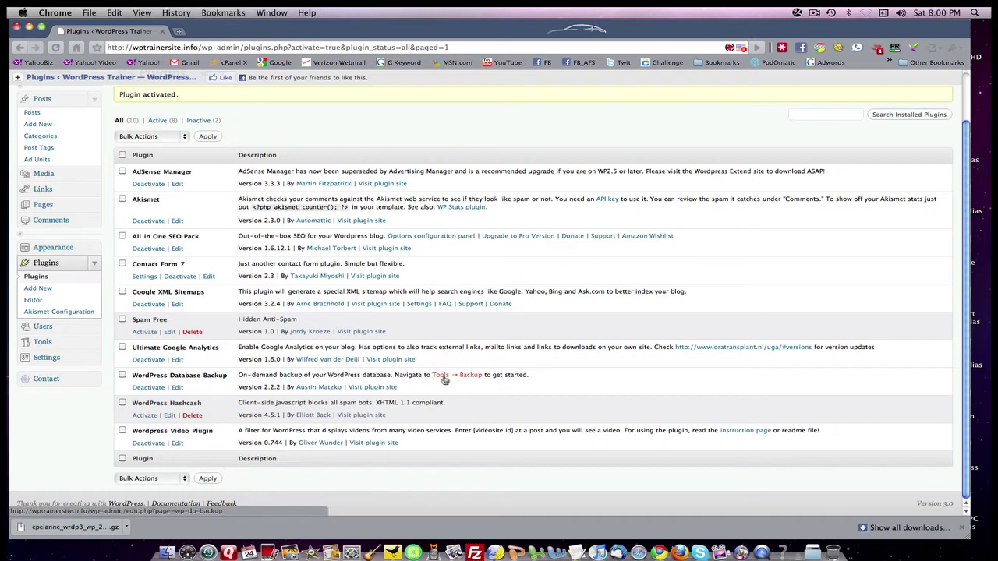
left_click(93, 262)
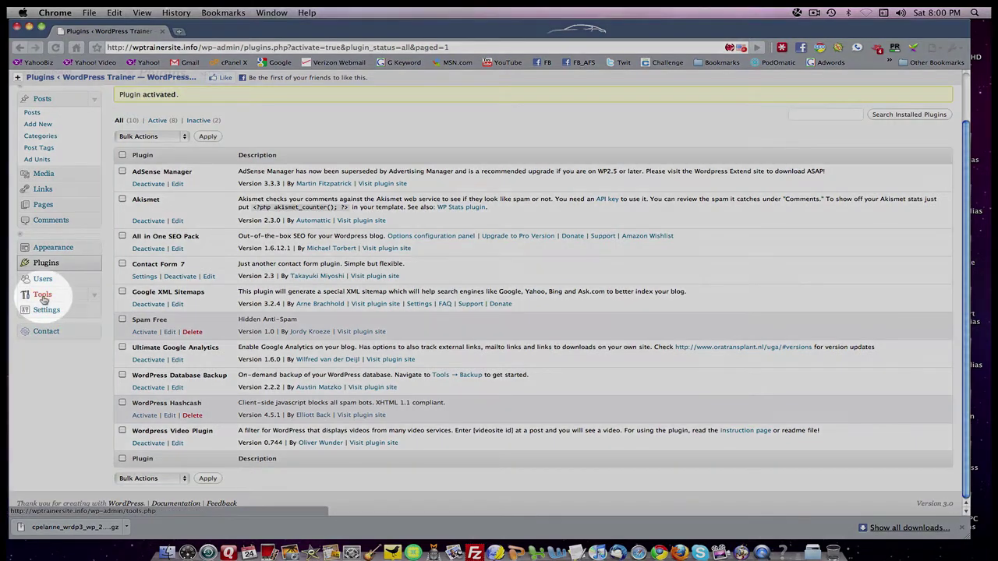
left_click(93, 296)
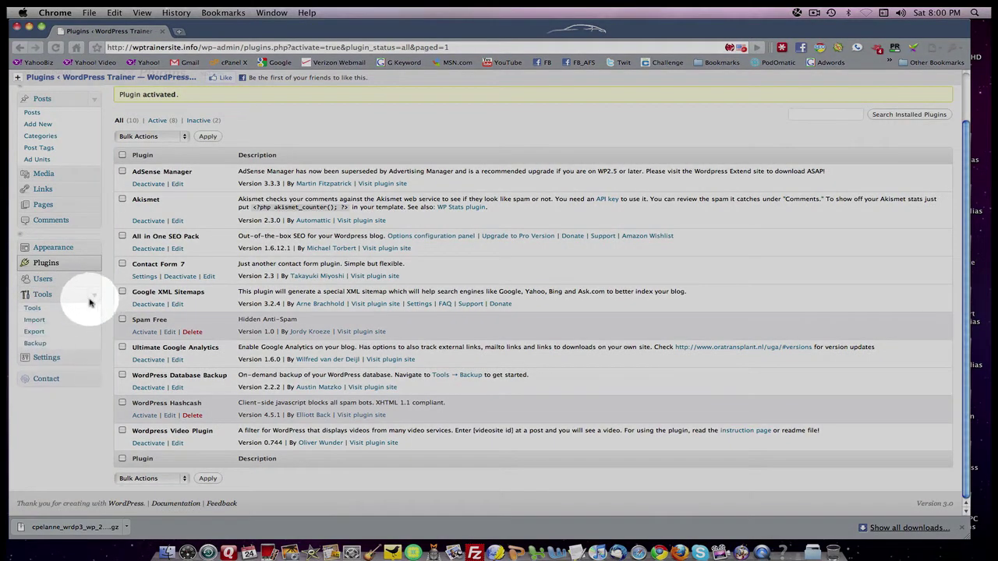
Open Tools > Backup and tick the wp_commentmeta and wp_contact_form_7 tables
left_click(37, 344)
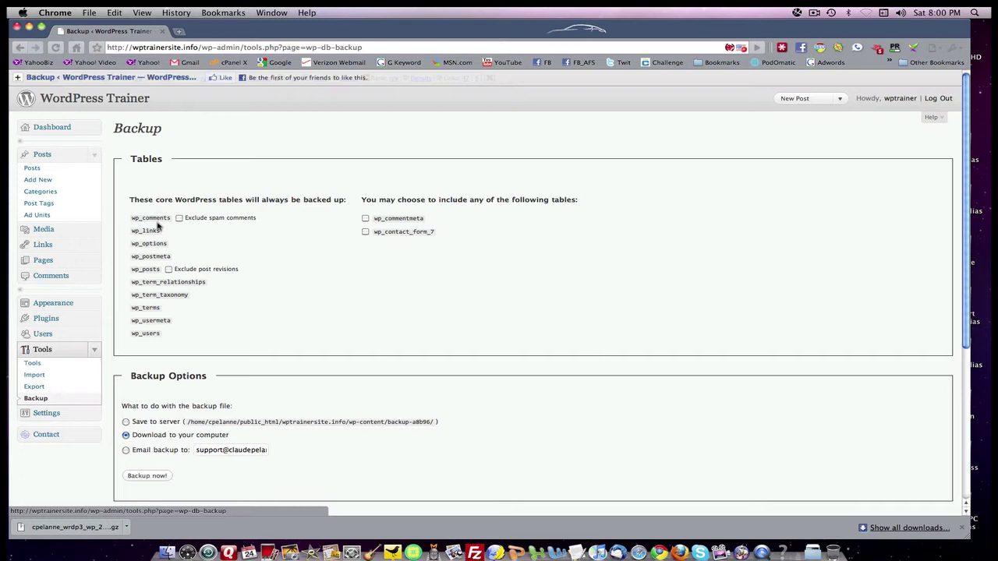
left_click(365, 218)
left_click(366, 231)
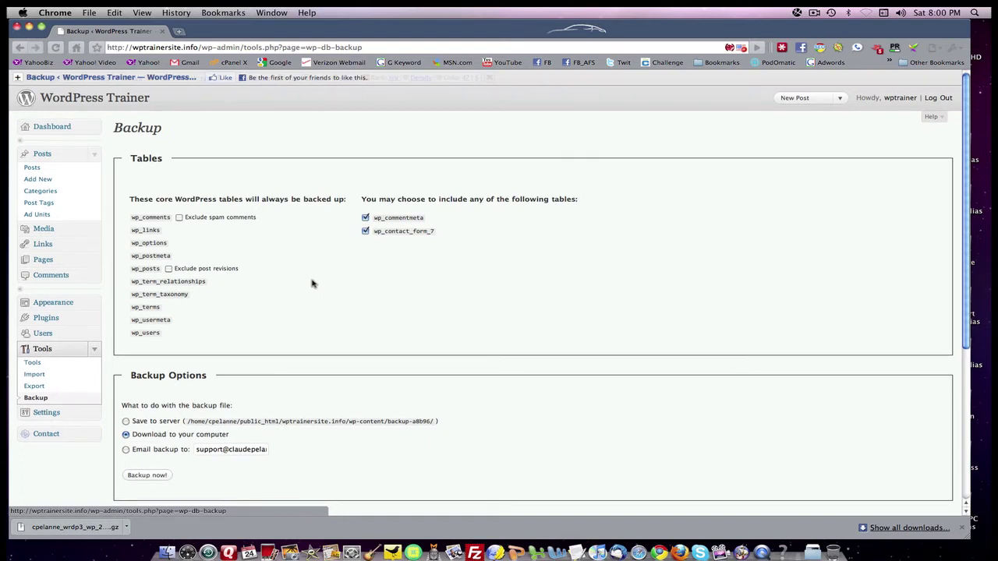
scroll(311, 283, "down", 3)
scroll(311, 283, "down", 5)
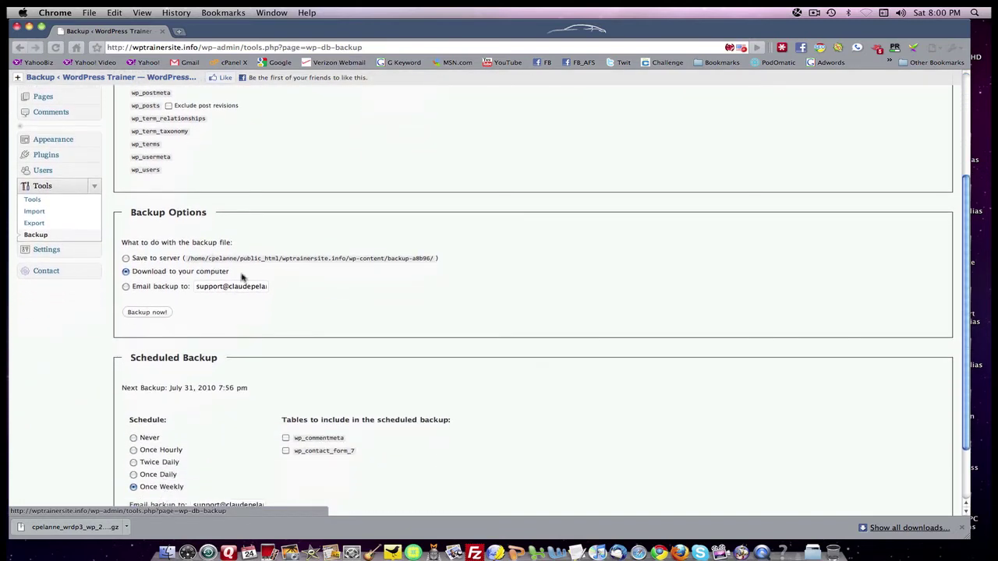
Include wp_commentmeta and wp_contact_form_7 in the weekly scheduled backup
scroll(315, 274, "down", 1)
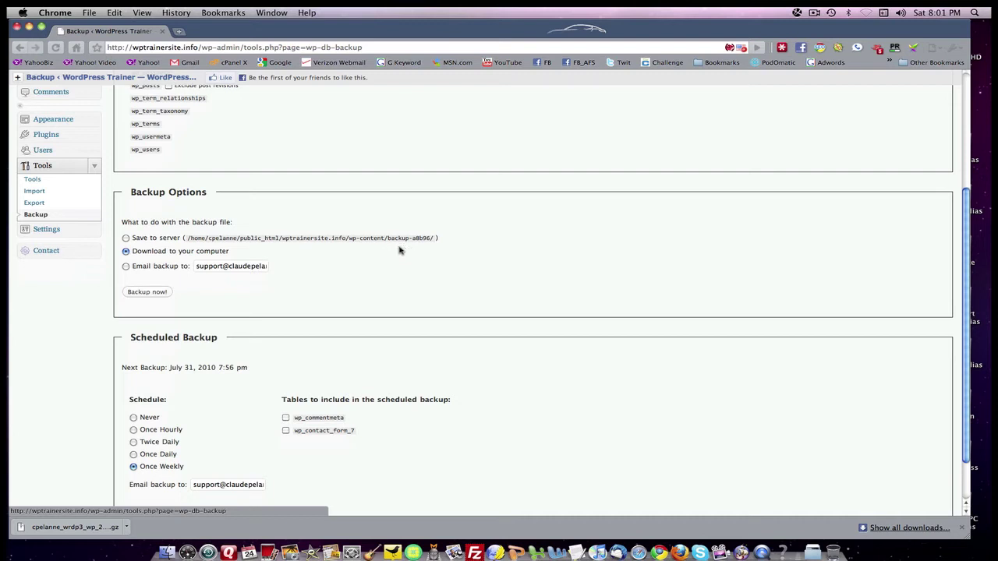
scroll(316, 269, "down", 2)
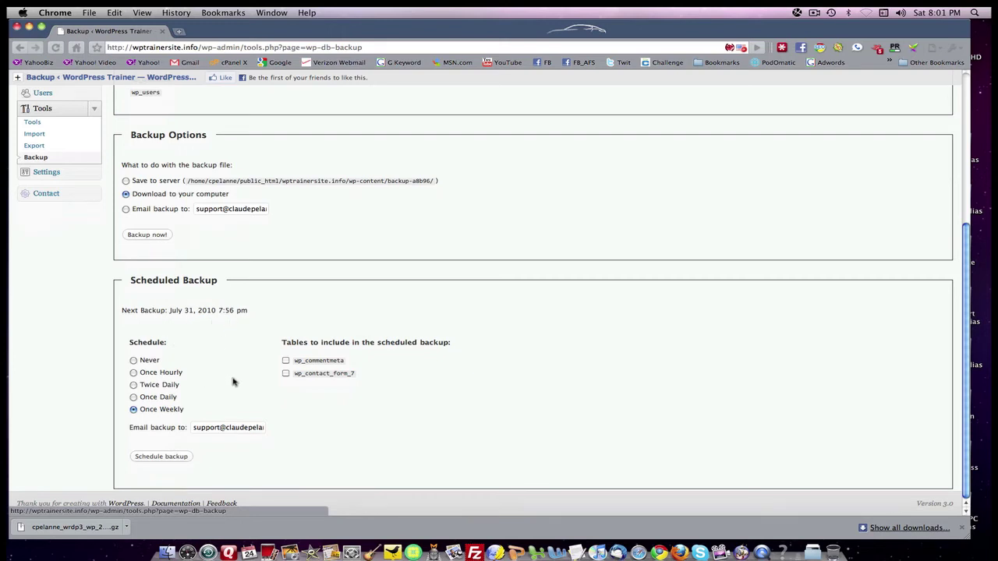
left_click(285, 360)
left_click(285, 373)
scroll(221, 397, "up", 6)
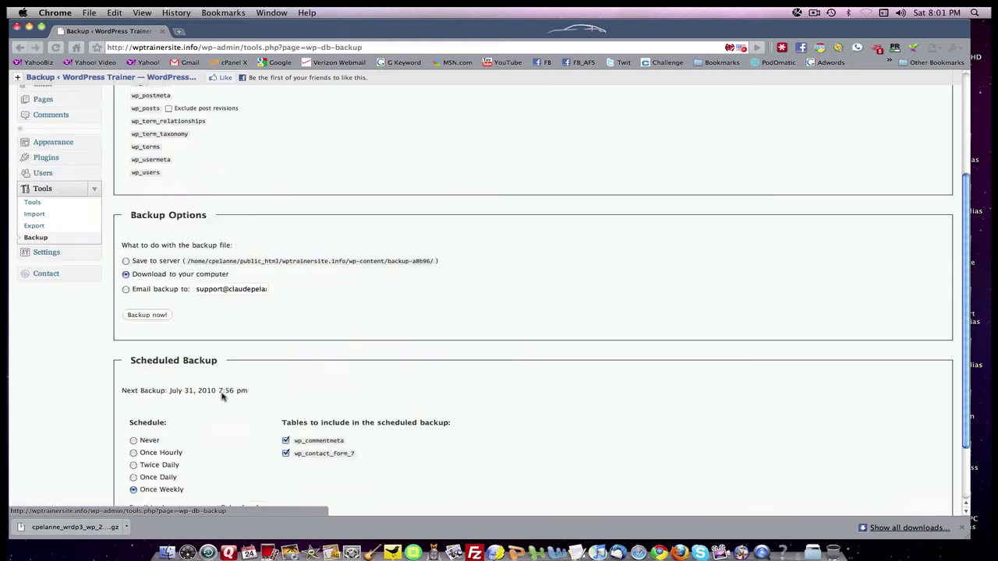
scroll(222, 398, "up", 2)
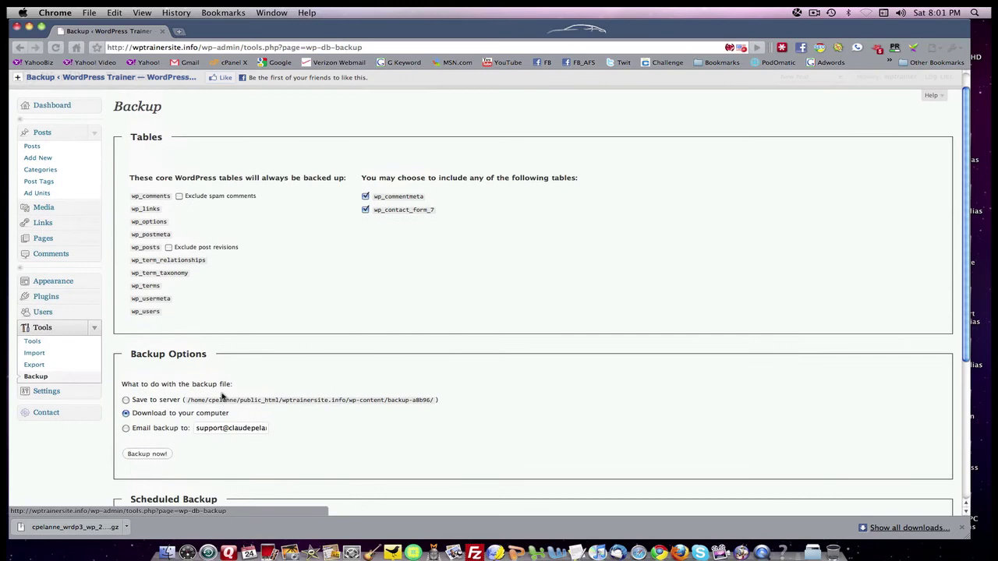
scroll(221, 397, "down", 3)
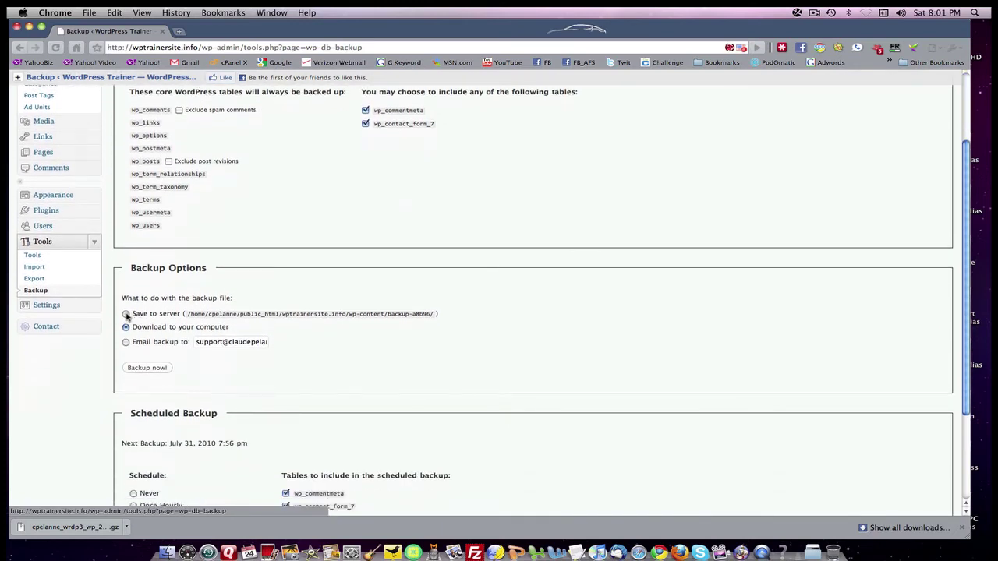
Run a Save to server database backup and let it finish at 100%
left_click(127, 314)
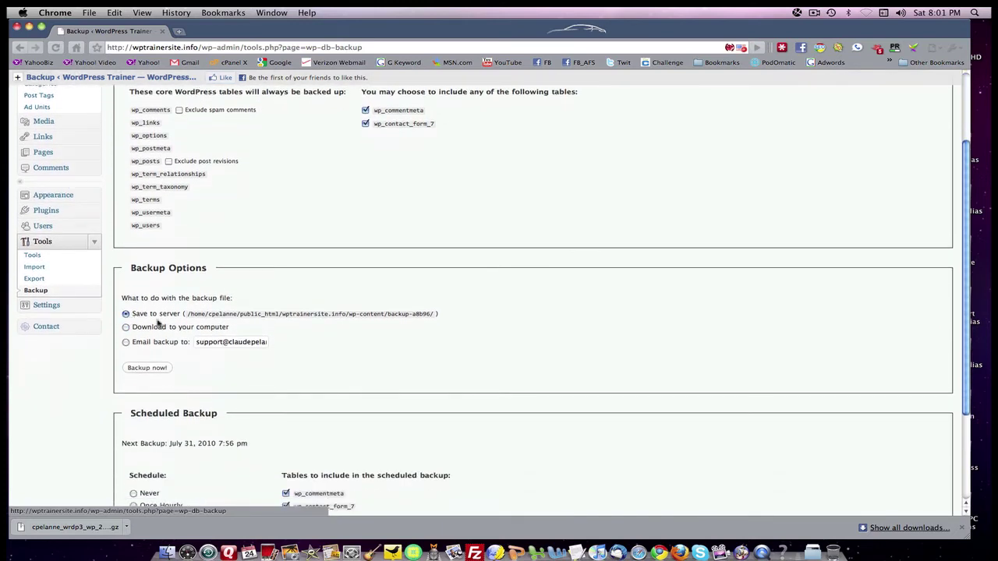
left_click(150, 369)
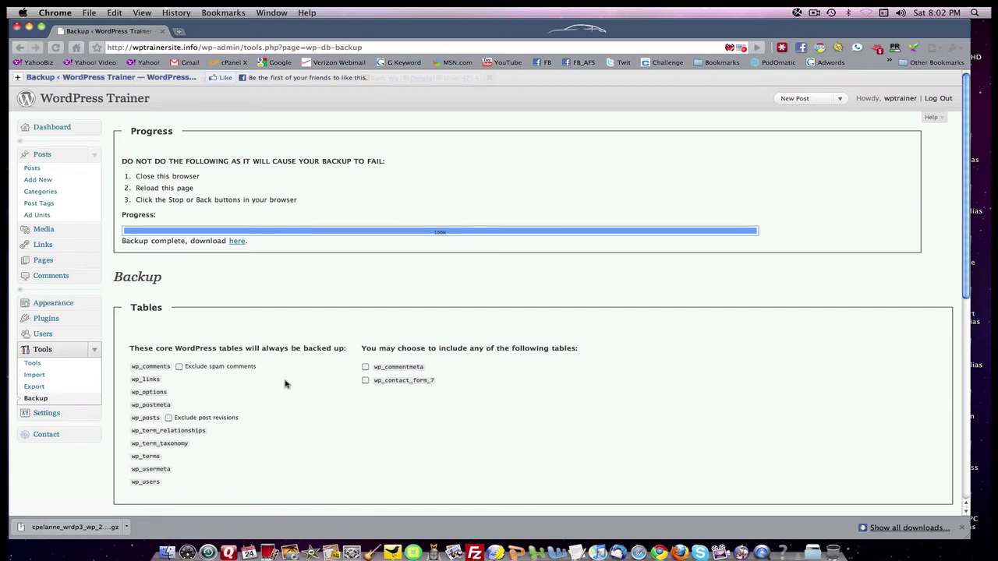
scroll(285, 384, "down", 5)
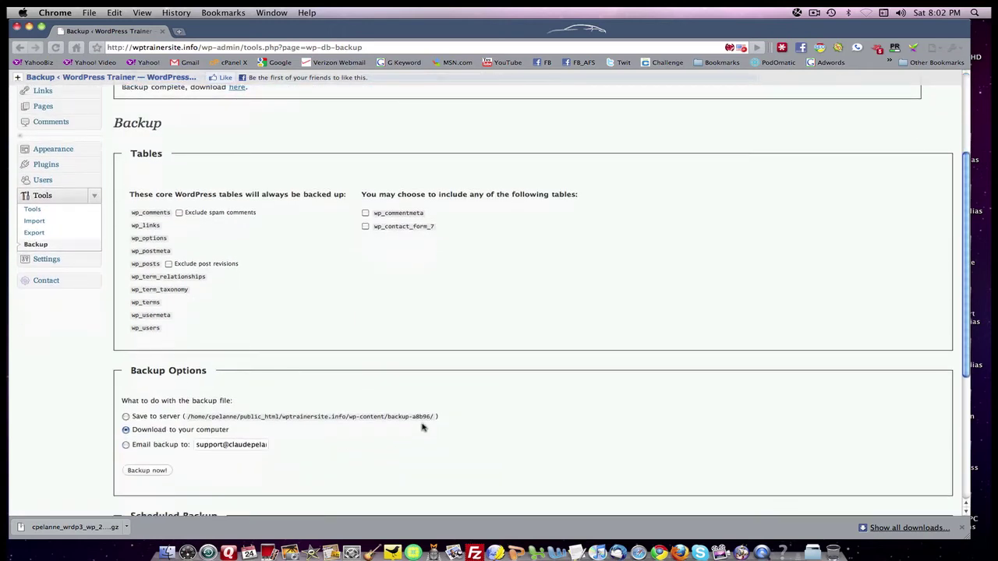
scroll(400, 395, "up", 5)
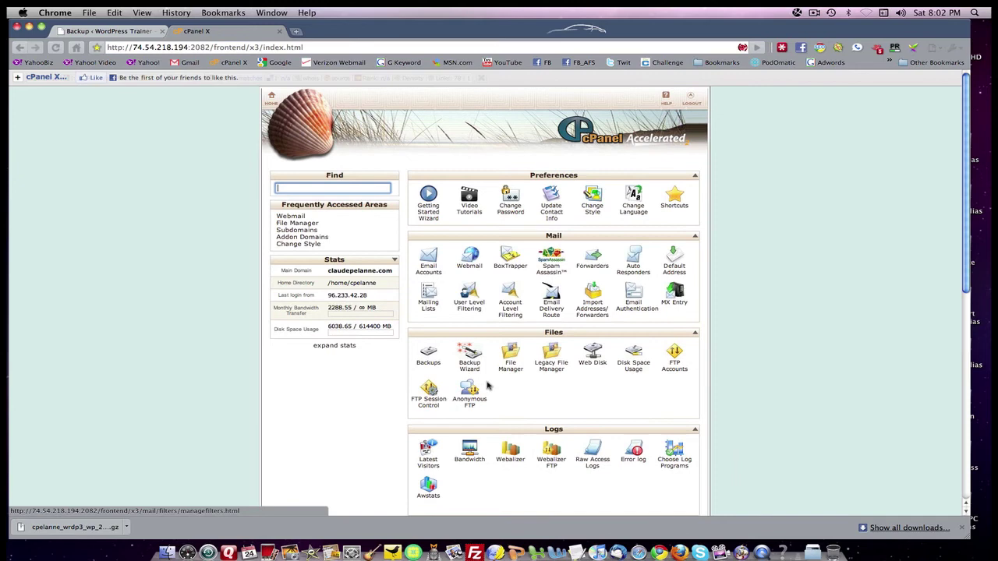
Open File Manager at Web Root and browse wptrainersite.info > wp-content > backup-a8b96
left_click(510, 357)
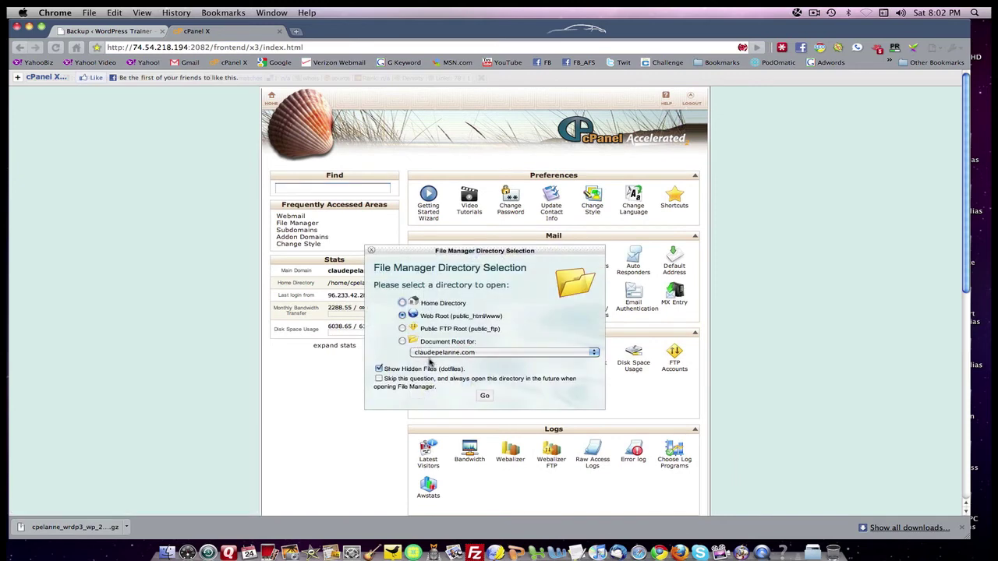
left_click(484, 398)
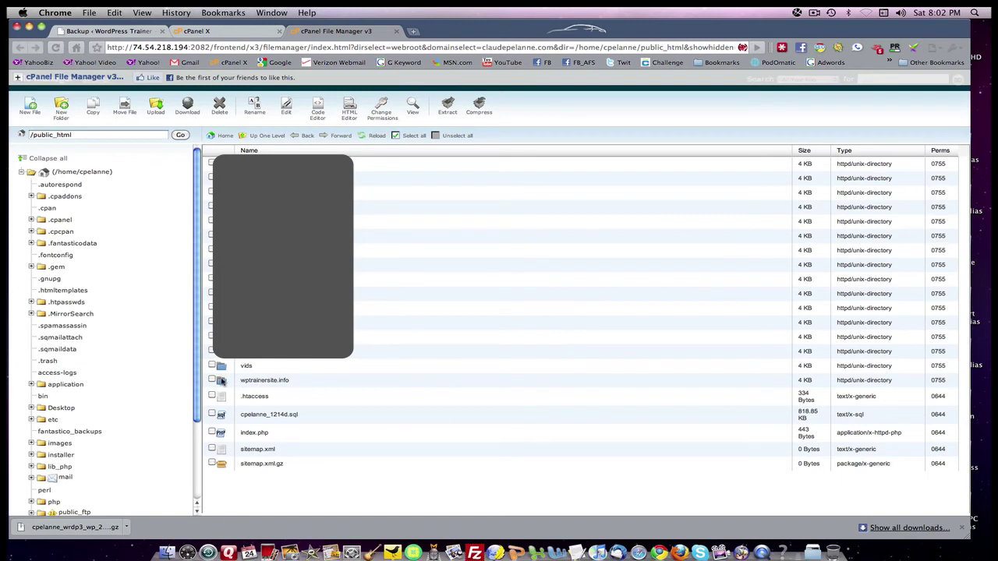
double_click(222, 381)
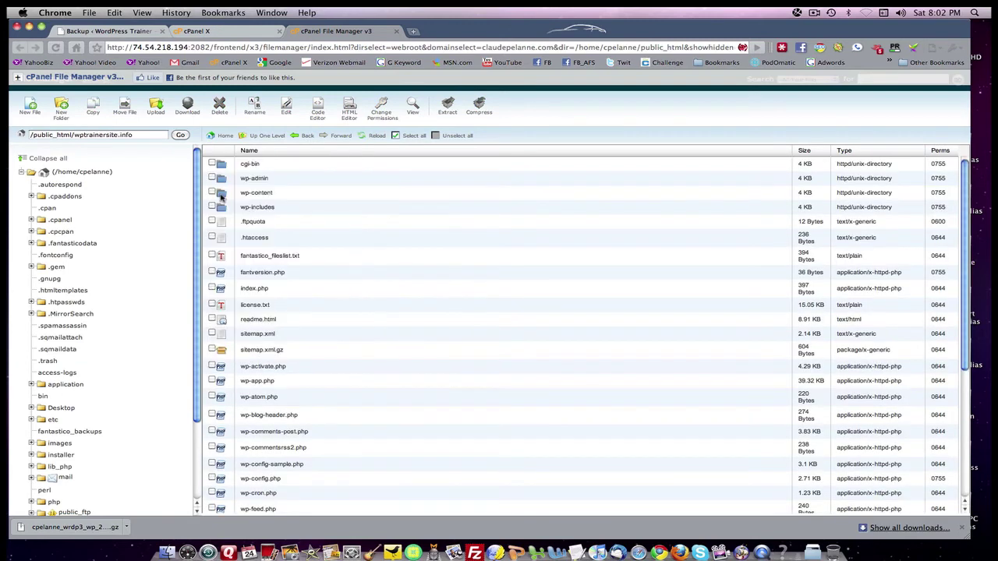
double_click(228, 195)
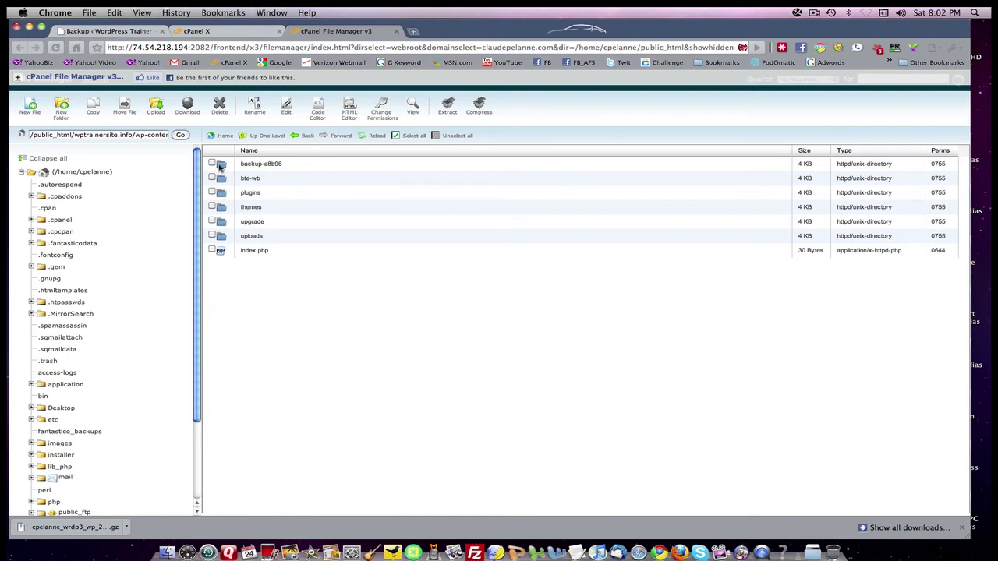
double_click(220, 165)
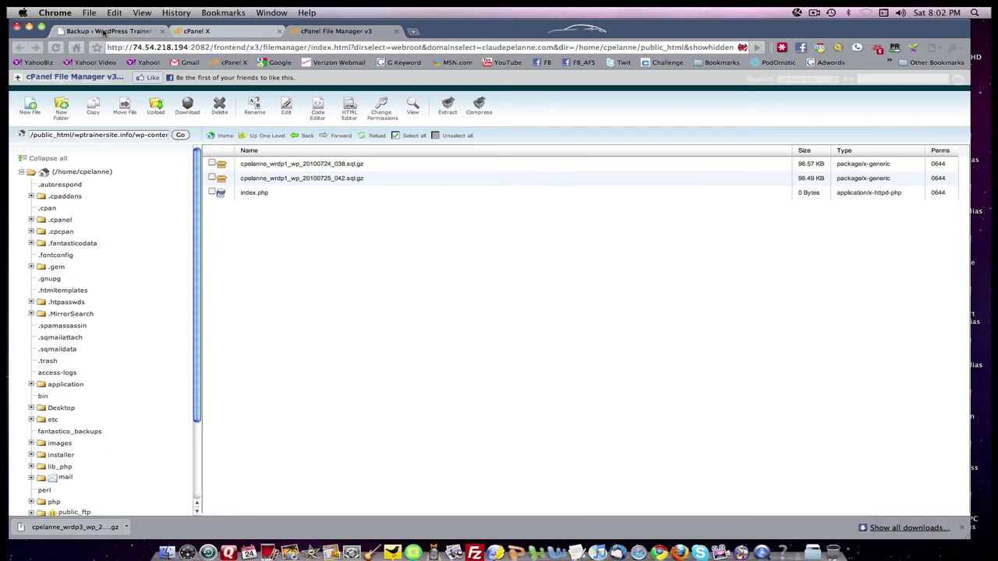
Back in WordPress, search Plugins > Add New for 'wp back up' again
left_click(104, 32)
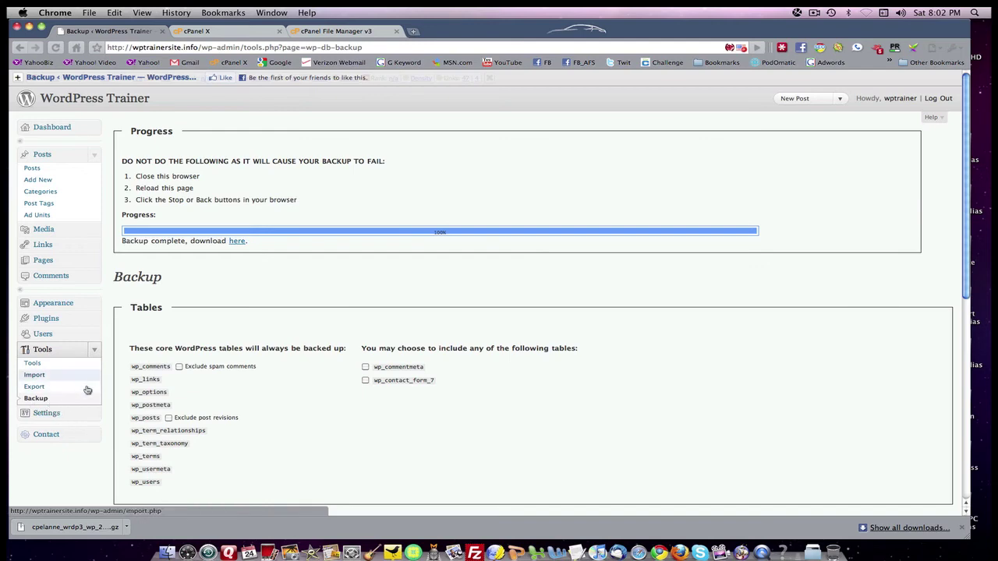
left_click(45, 319)
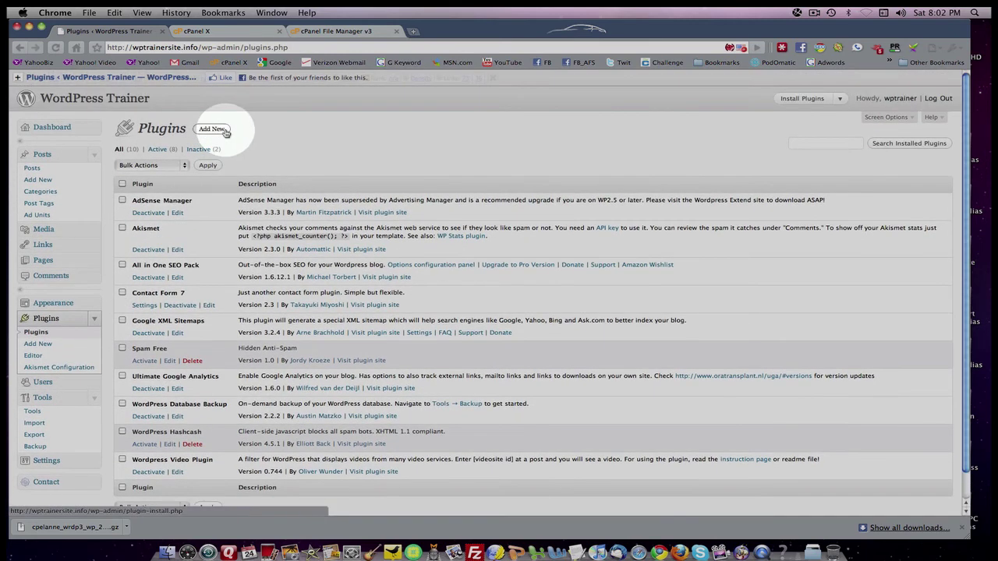
left_click(224, 132)
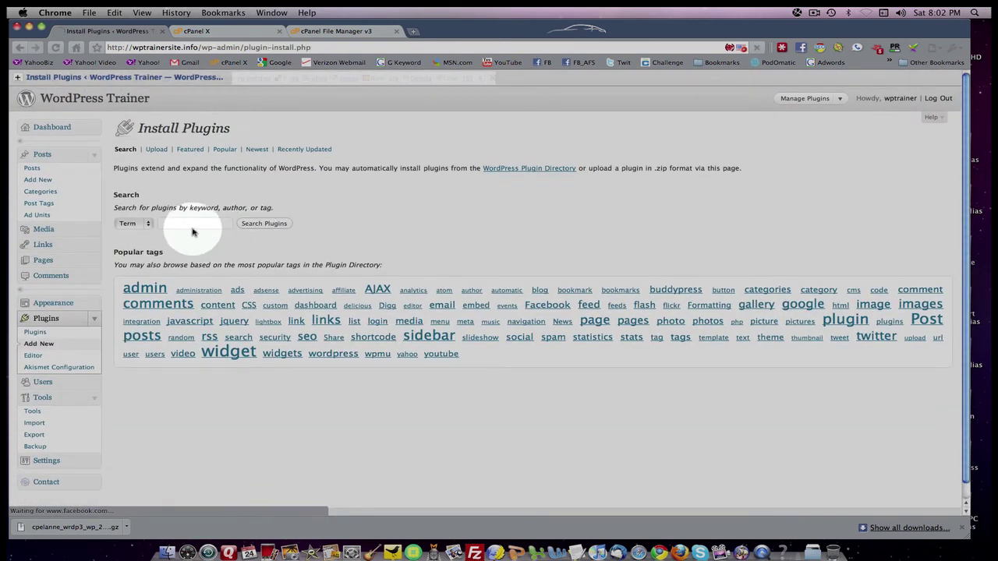
left_click(191, 226)
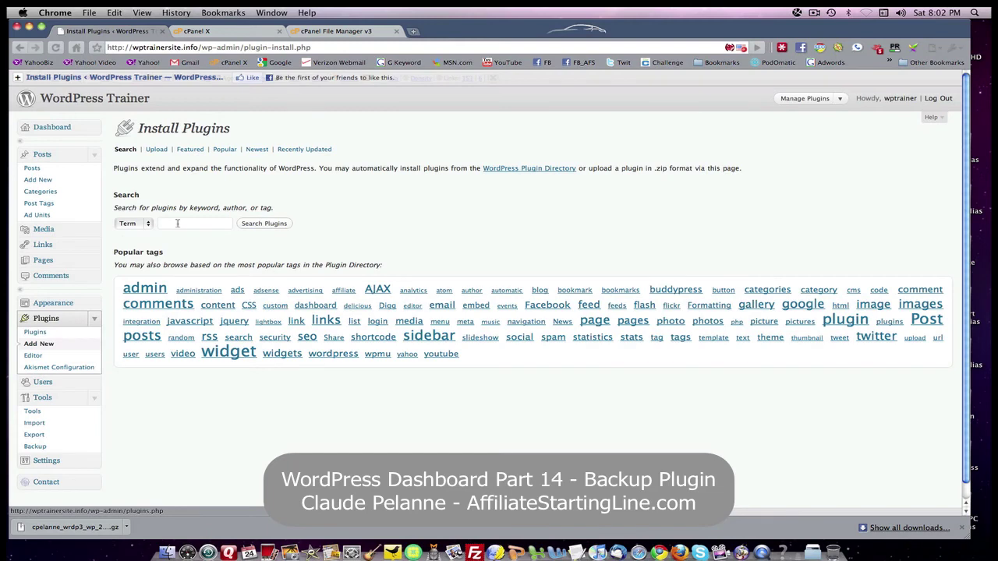
left_click(178, 223)
type("WP")
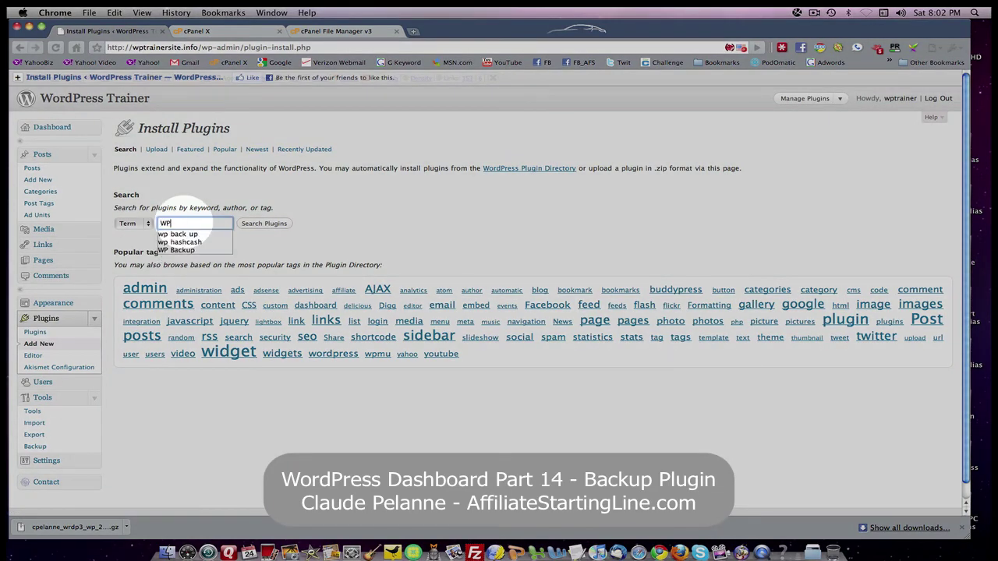
left_click(185, 234)
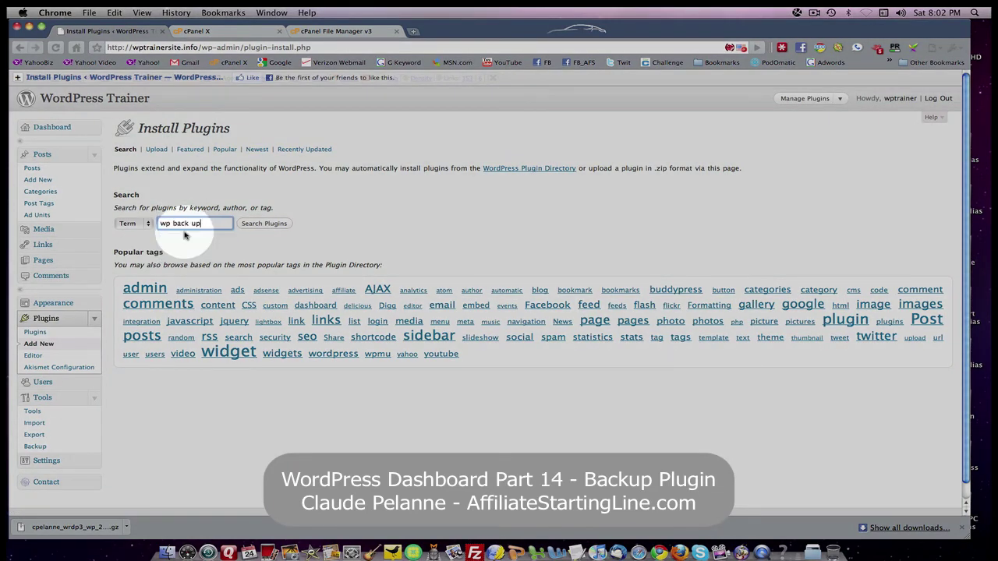
left_click(262, 228)
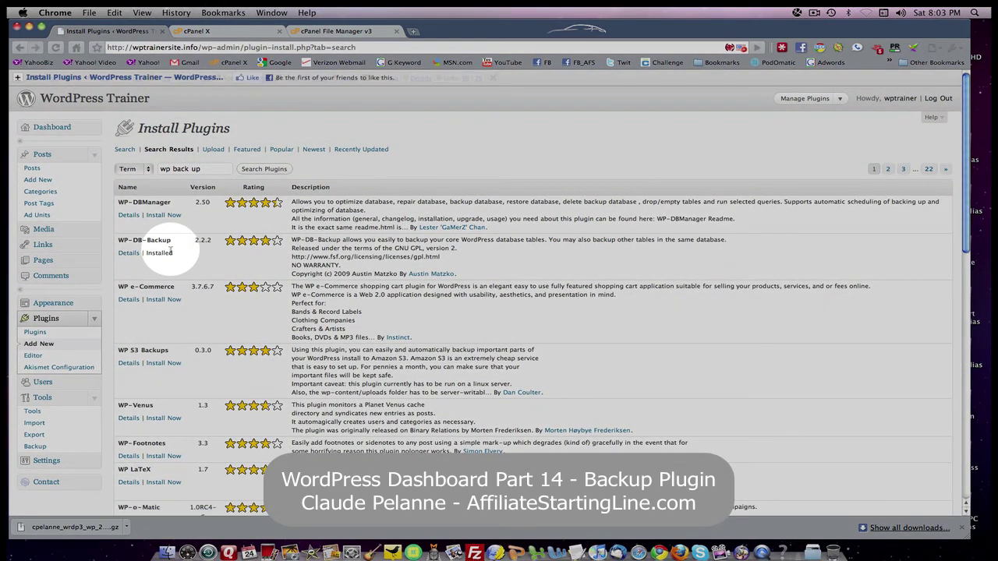
Reopen Tools > Backup and tick wp_commentmeta so both optional tables are included
left_click(36, 447)
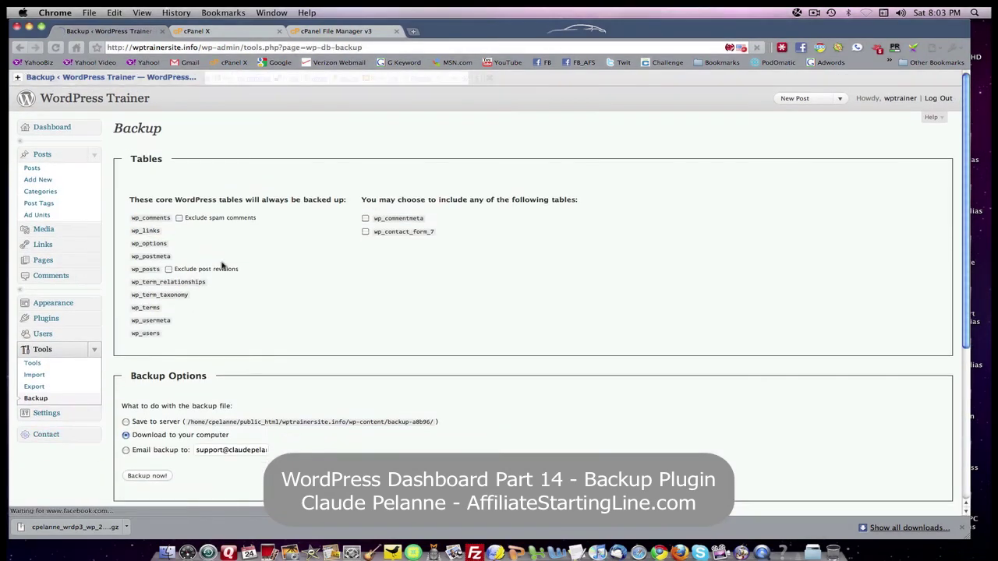
left_click(365, 219)
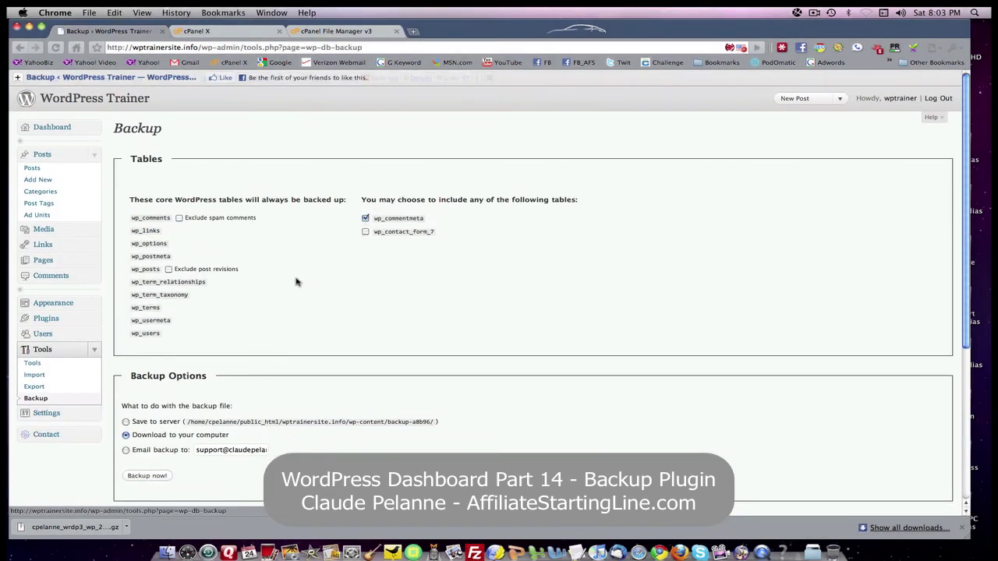
scroll(285, 290, "down", 5)
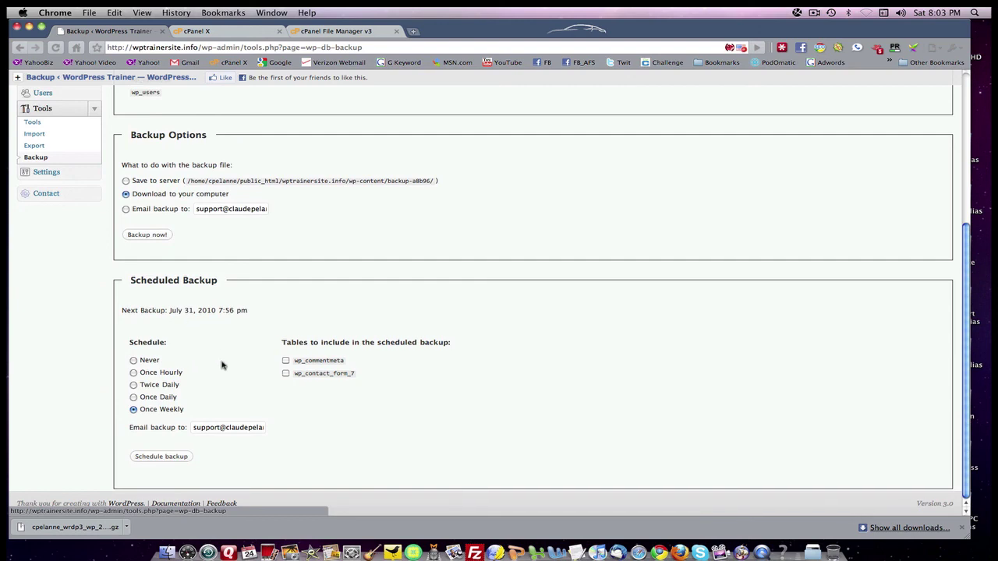
scroll(209, 405, "up", 5)
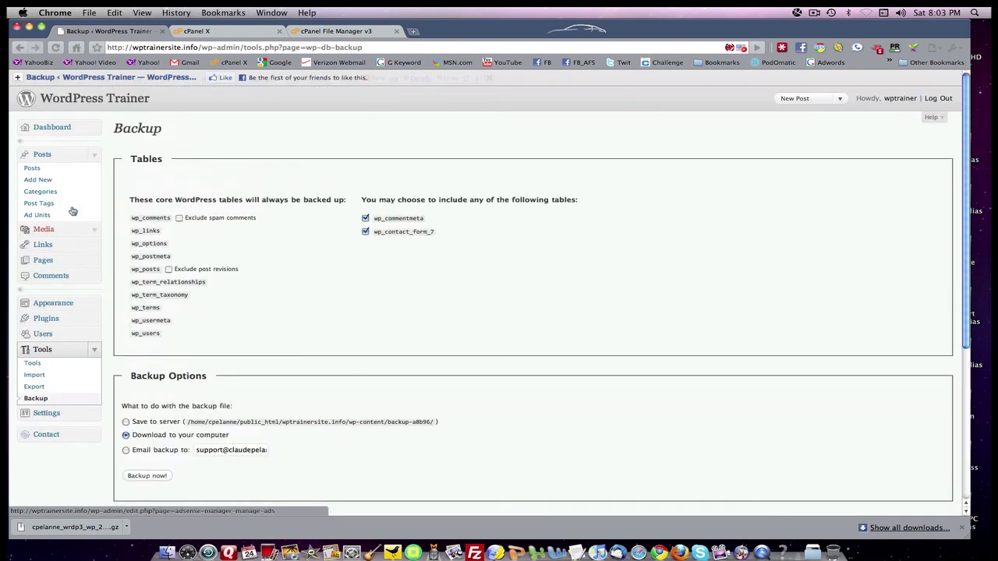